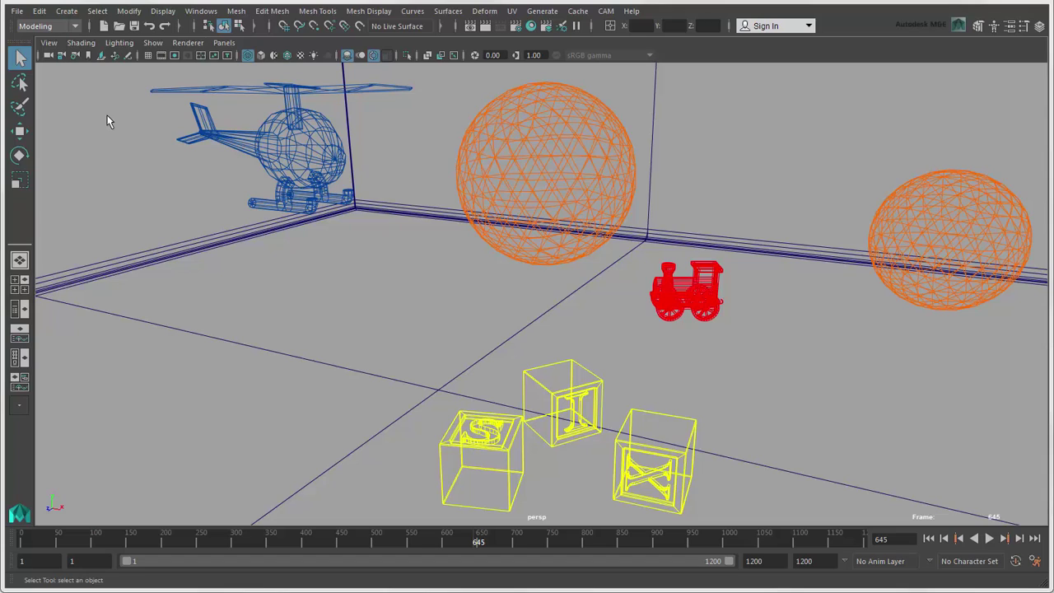
Look over the Shading display options, then show the Panels > Layouts choices.
{"action": "left_click", "coordinate": [85, 44]}
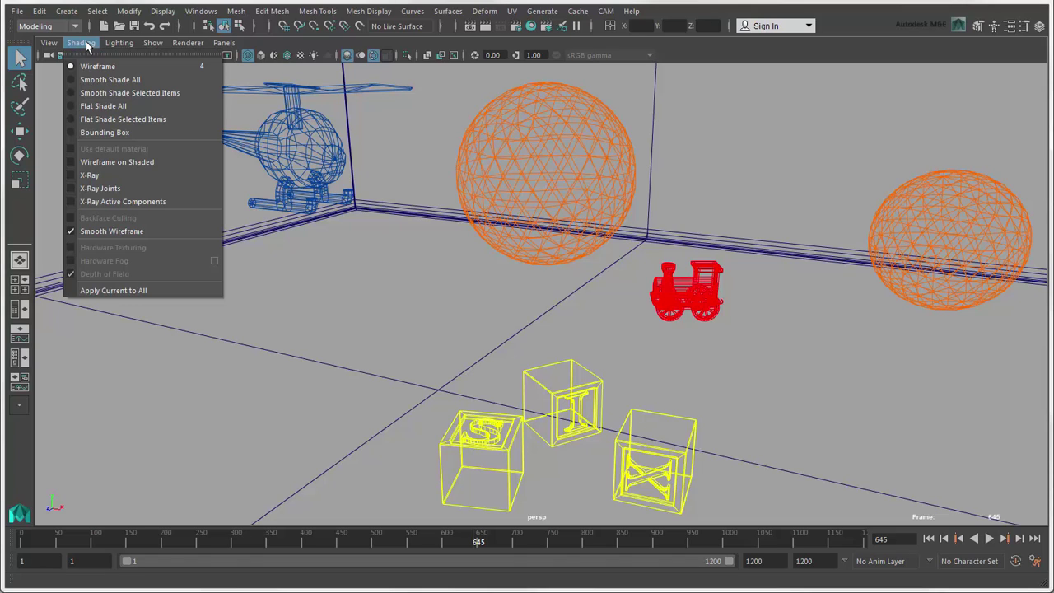
{"action": "left_click", "coordinate": [87, 45]}
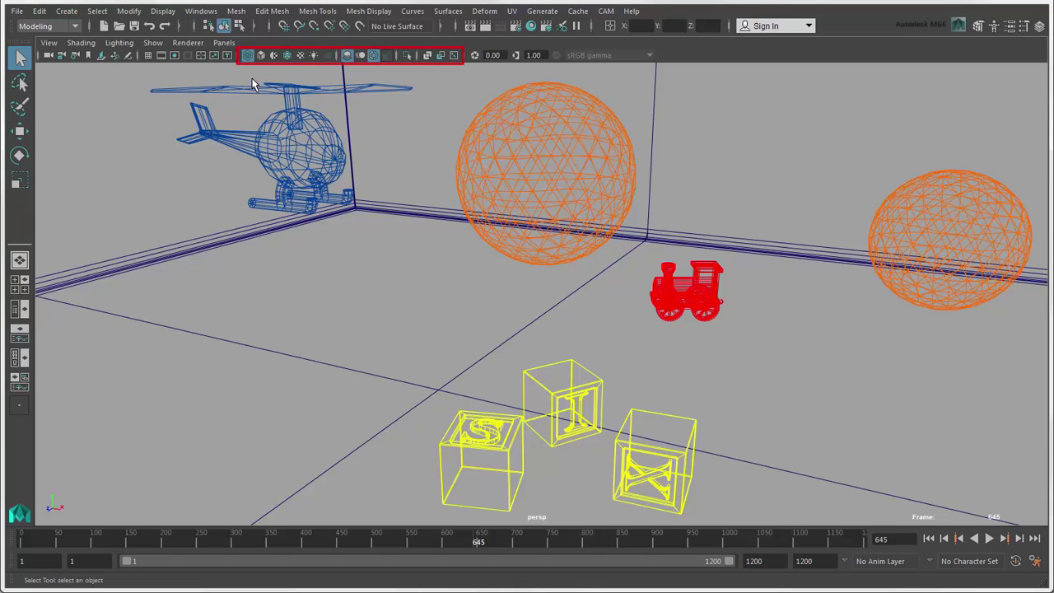
{"action": "left_click", "coordinate": [223, 43]}
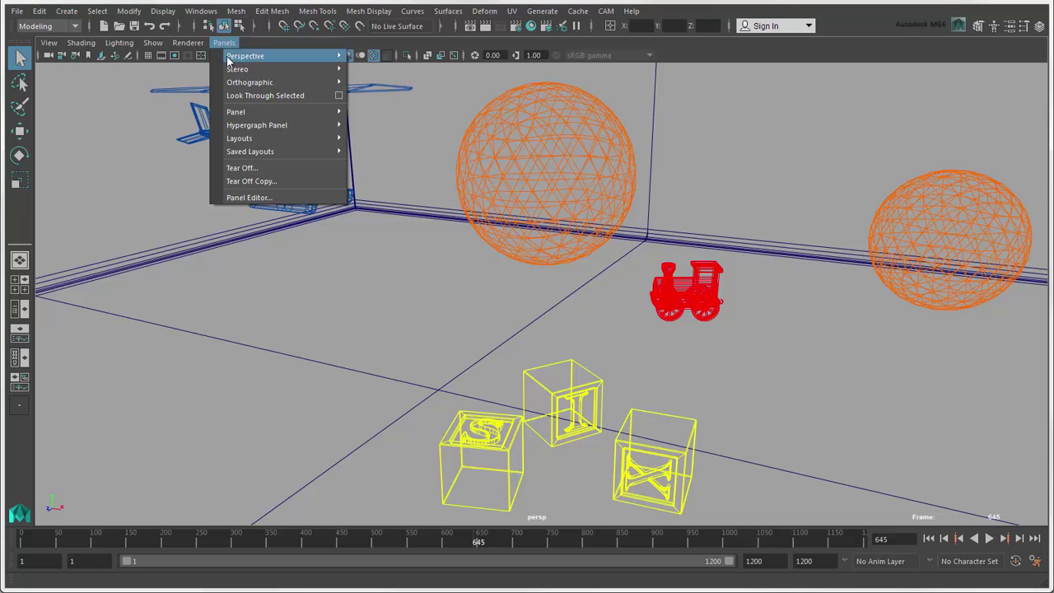
{"action": "mouse_move", "coordinate": [240, 138]}
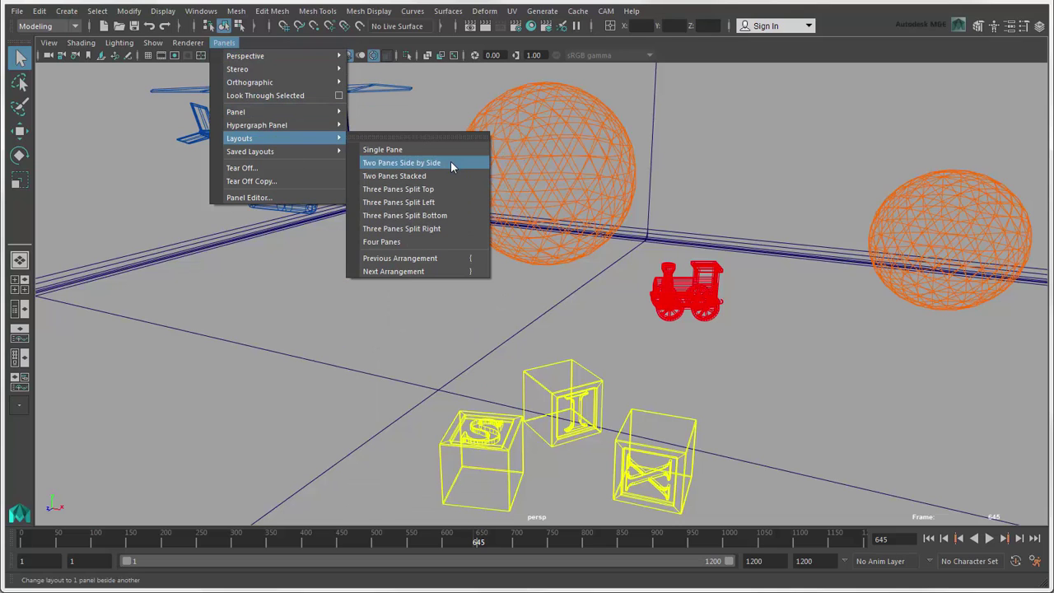
Use Two Panes Side by Side, with the left pane in Bounding Box and the right in wireframe.
{"action": "left_click", "coordinate": [451, 162]}
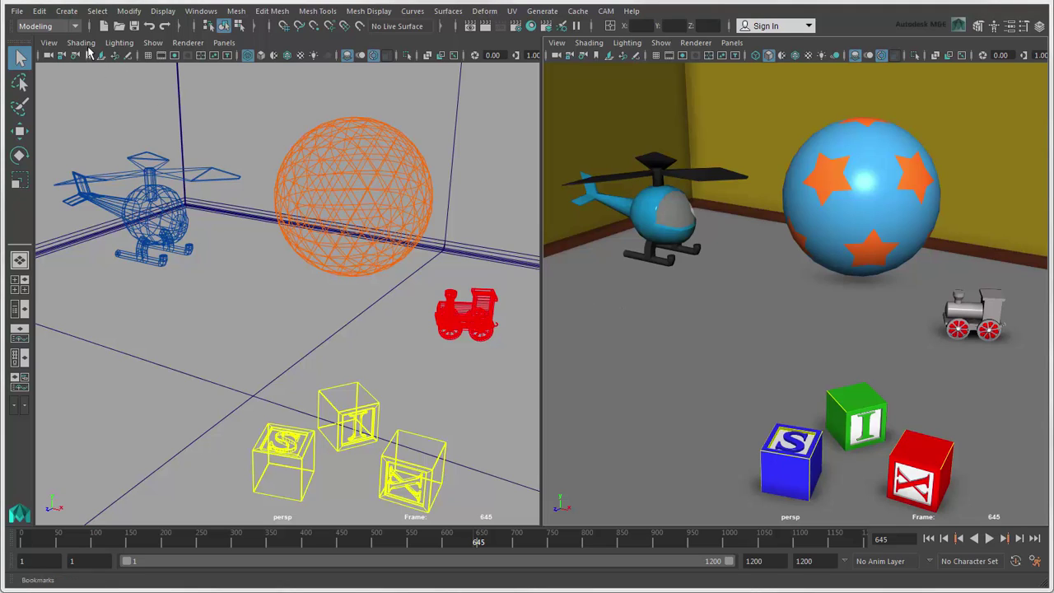
{"action": "left_click", "coordinate": [81, 43]}
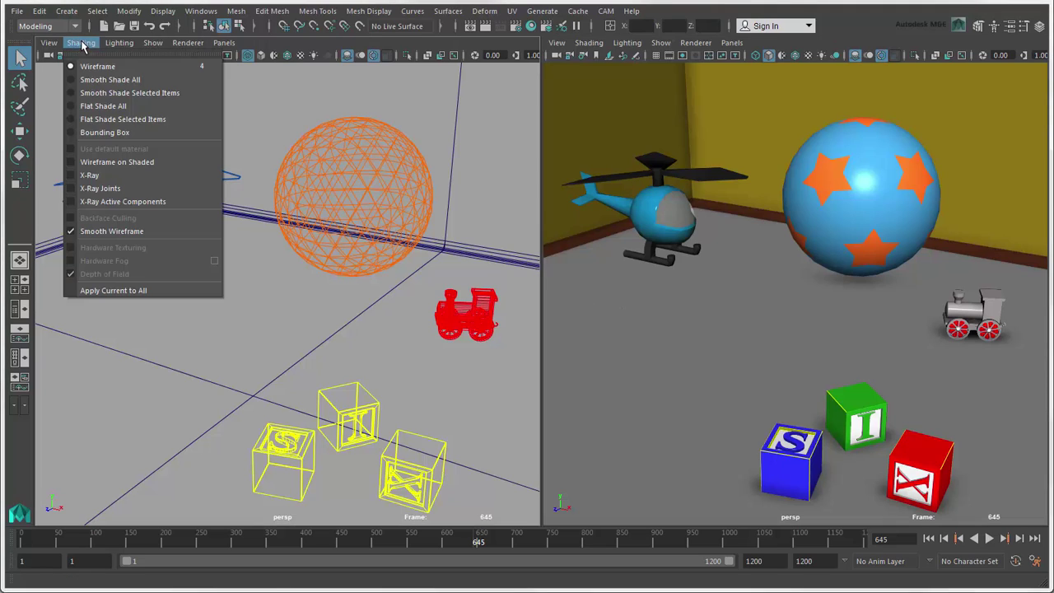
{"action": "left_click", "coordinate": [70, 134]}
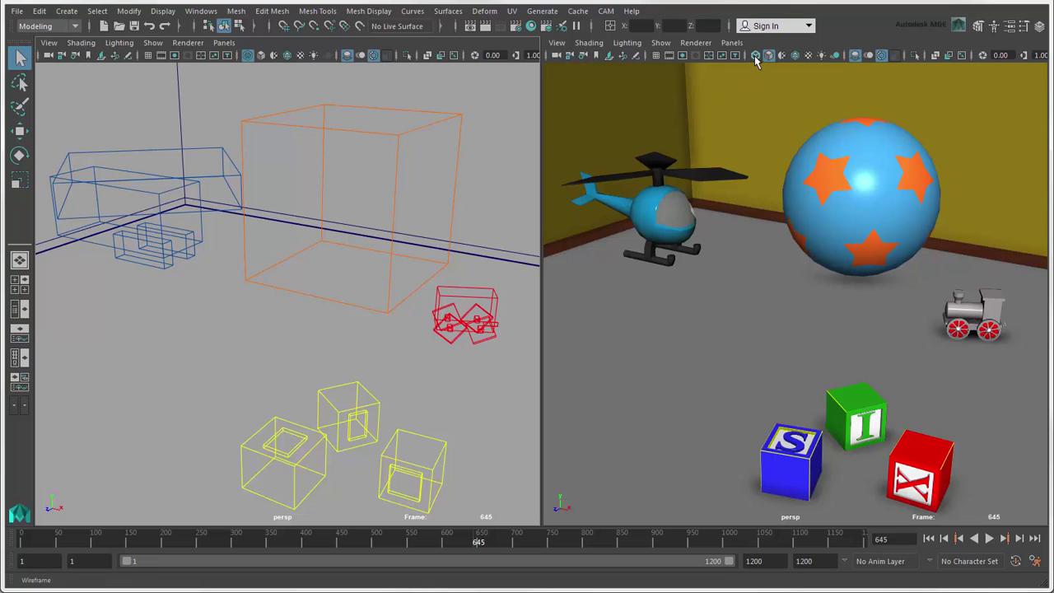
{"action": "key", "text": "4"}
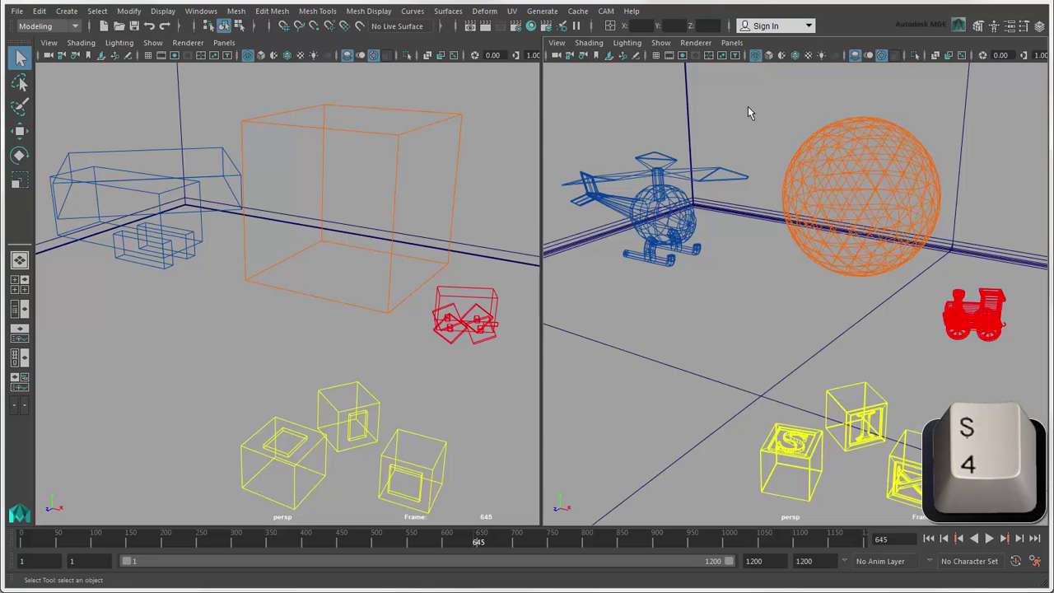
Recolour ball_layer from orange to green in the Layer Editor and save the change.
{"action": "left_click", "coordinate": [1039, 26]}
{"action": "left_click", "coordinate": [978, 477]}
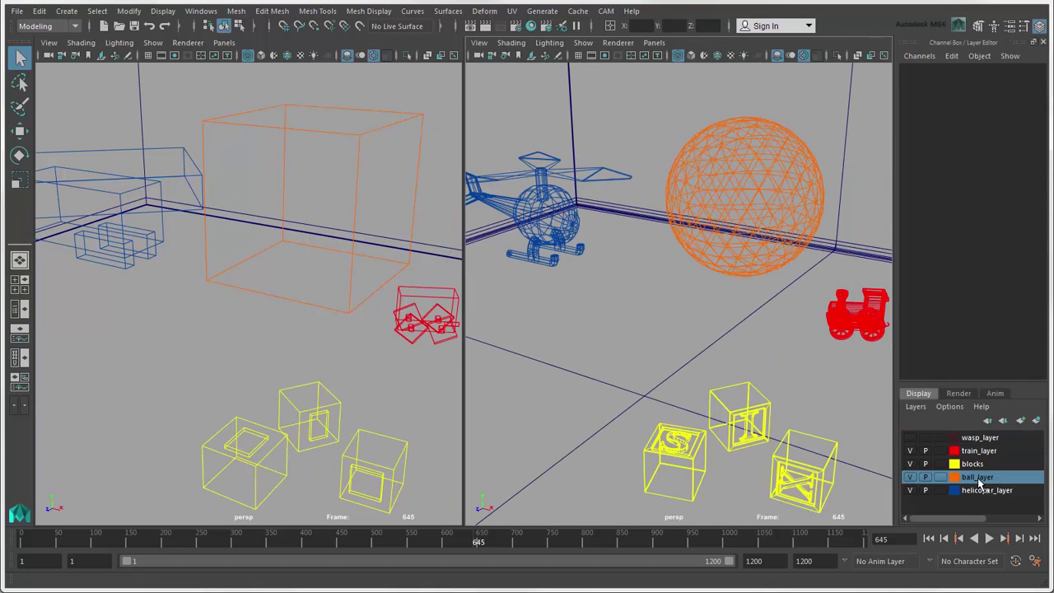
{"action": "double_click", "coordinate": [961, 483]}
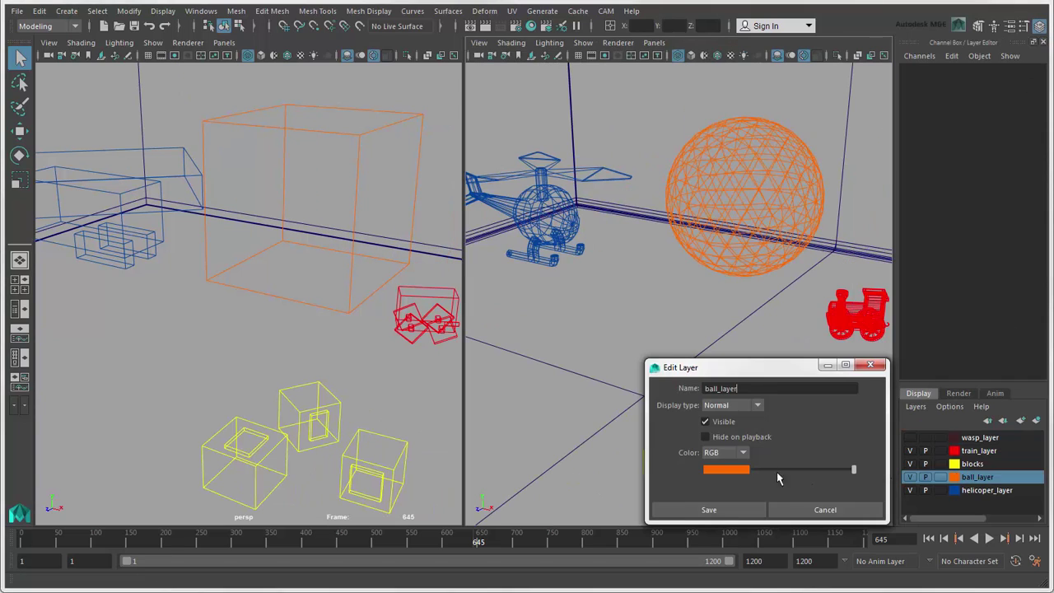
{"action": "left_click", "coordinate": [737, 475]}
{"action": "left_click", "coordinate": [721, 439]}
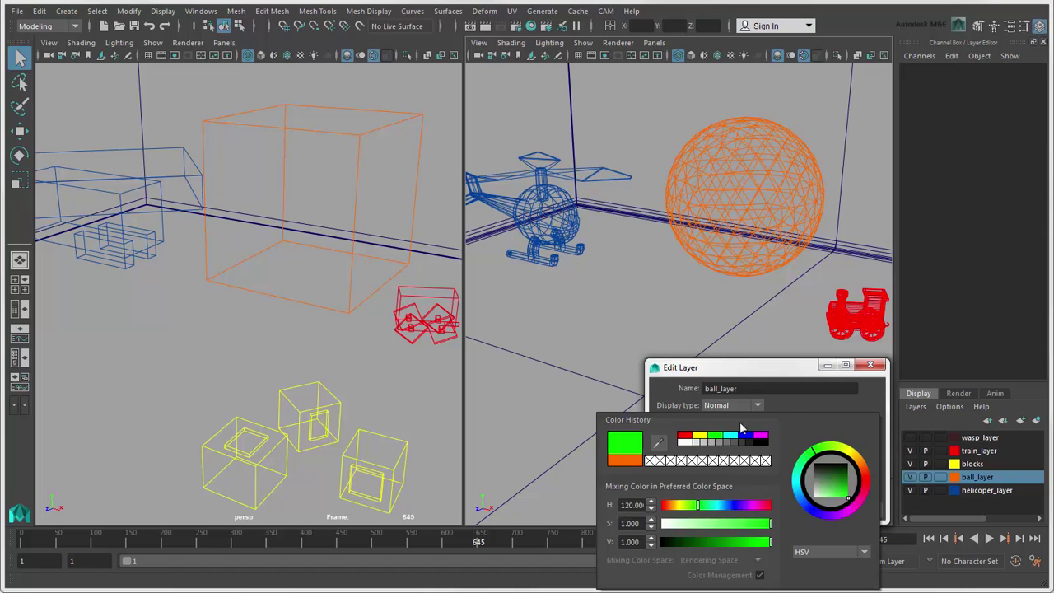
{"action": "left_click", "coordinate": [719, 512]}
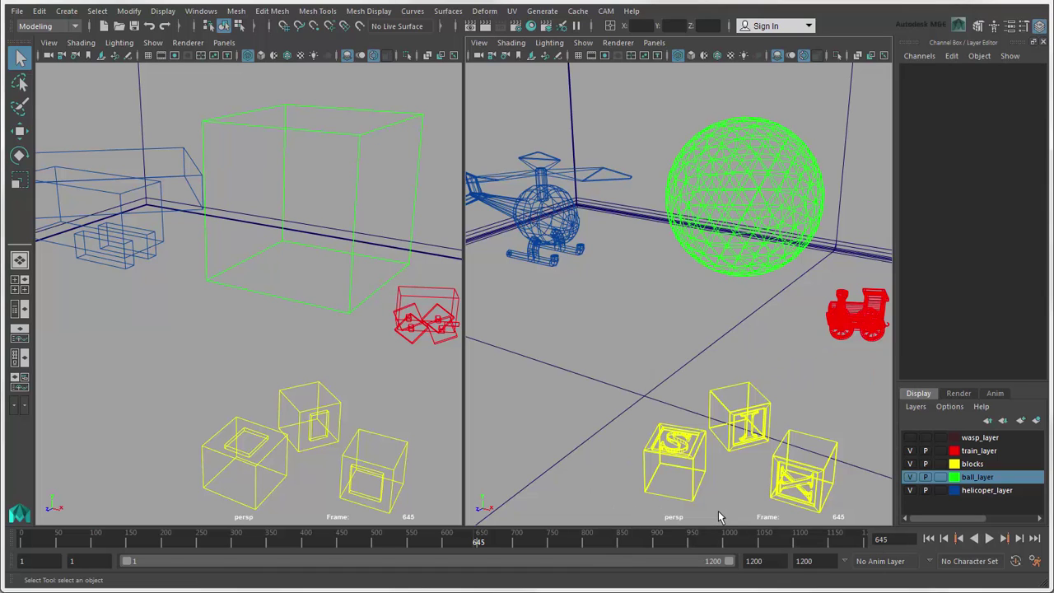
{"action": "left_click", "coordinate": [1042, 42]}
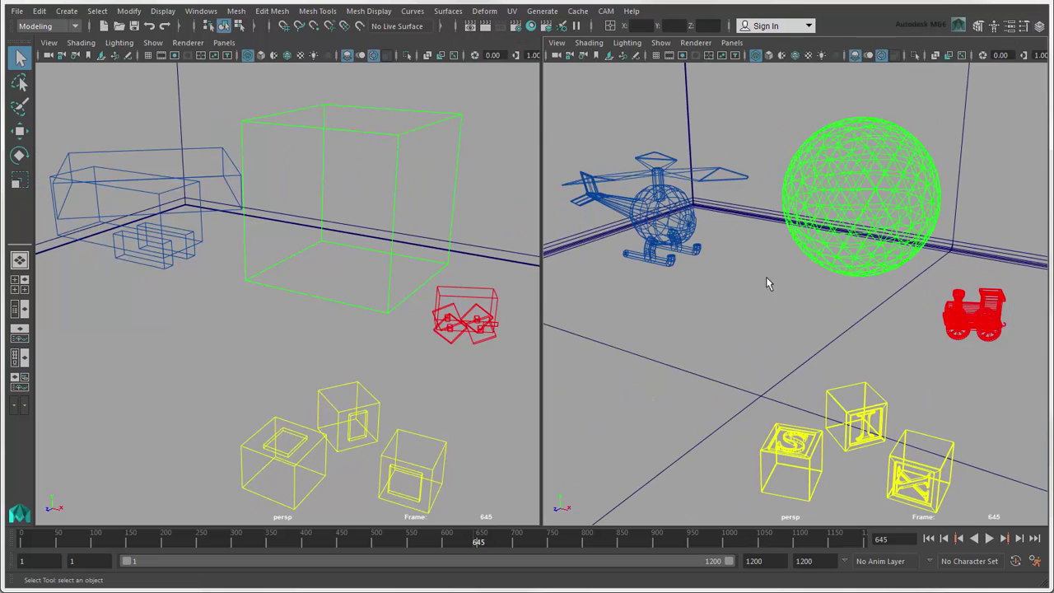
Raise the Display preference Line Width to 1.8 and save the preferences.
{"action": "left_click", "coordinate": [1035, 561]}
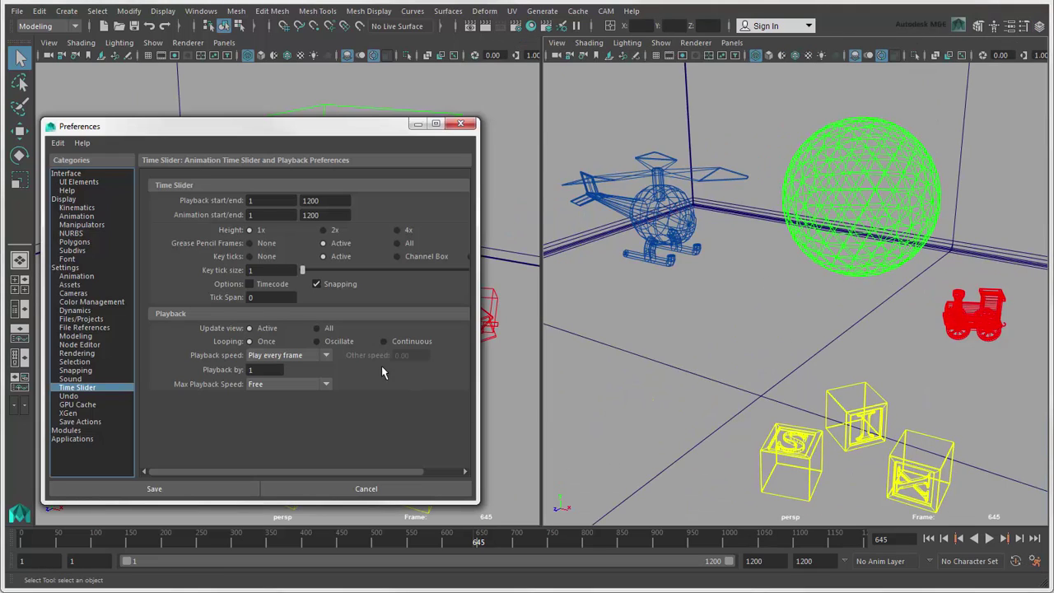
{"action": "left_click", "coordinate": [70, 200]}
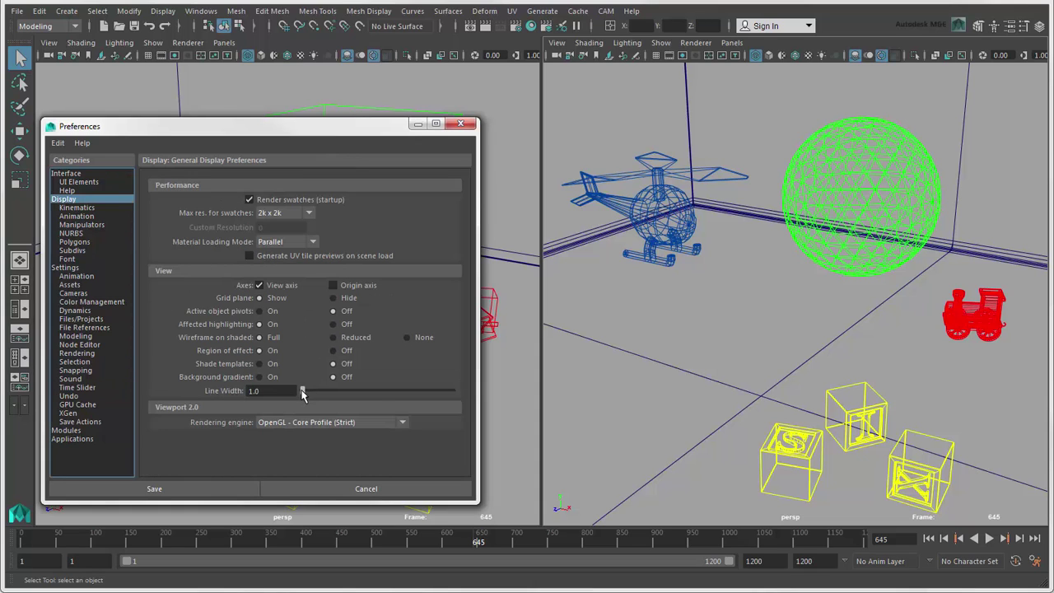
{"action": "mouse_move", "coordinate": [302, 392]}
{"action": "left_mouse_down"}
{"action": "mouse_move", "coordinate": [378, 392]}
{"action": "mouse_move", "coordinate": [312, 392]}
{"action": "left_mouse_up"}
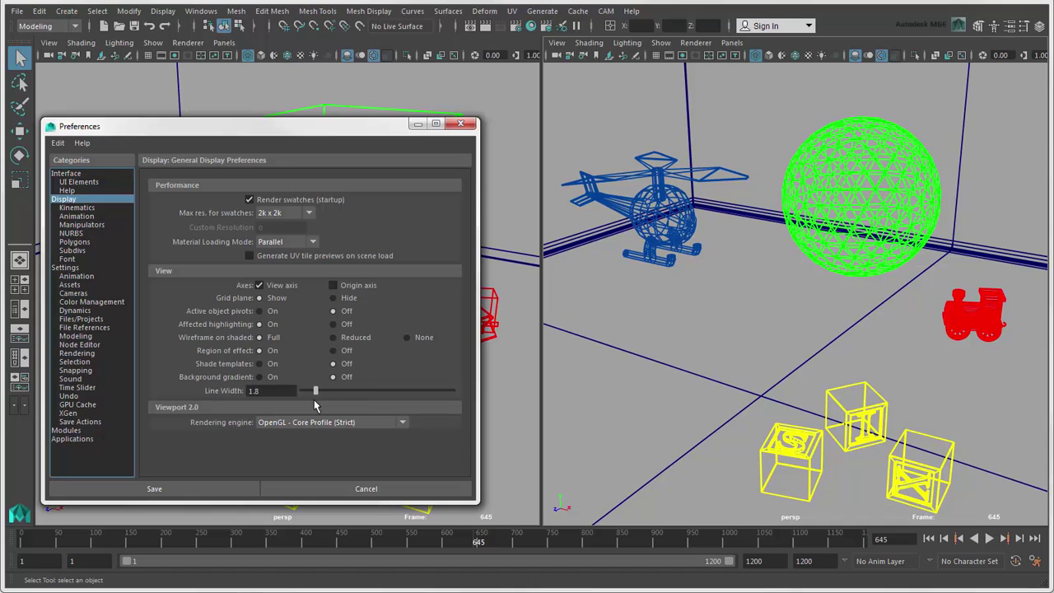
{"action": "left_click", "coordinate": [256, 484]}
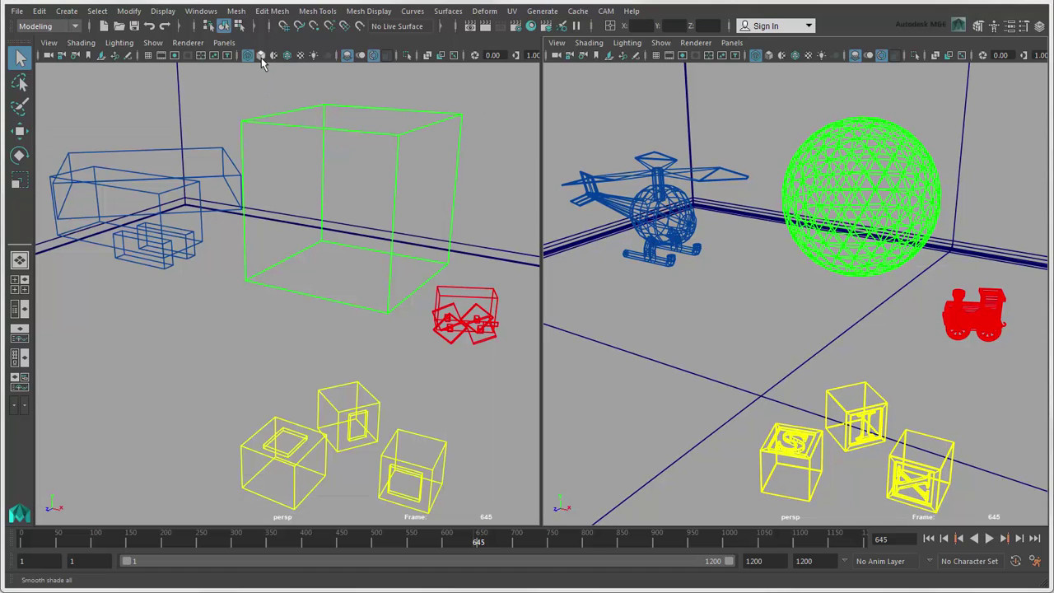
Colour-shade the left pane; give the right pane grey default material with wireframe on shaded.
{"action": "key", "text": "5"}
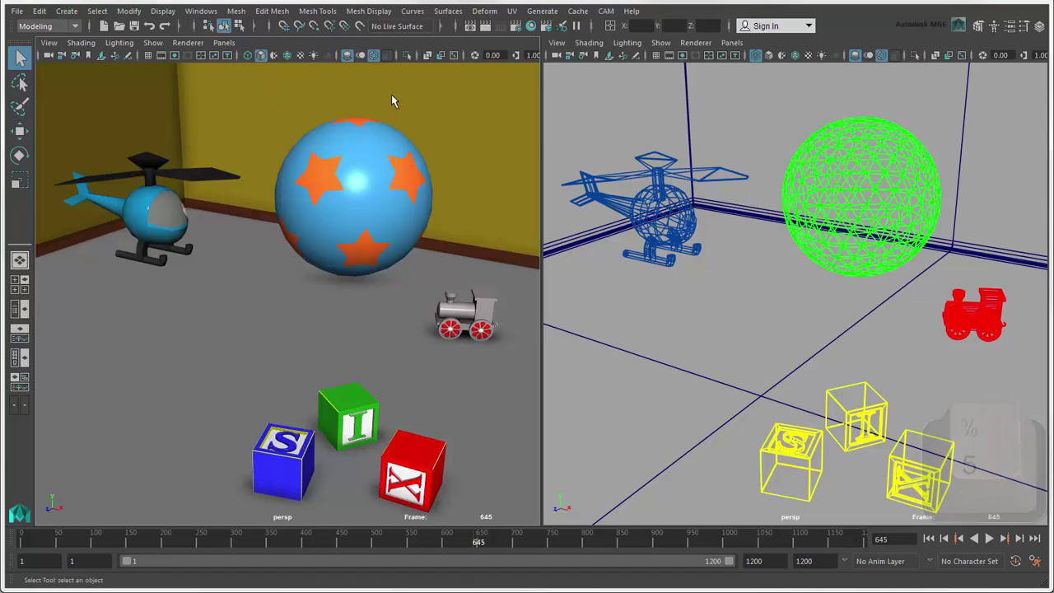
{"action": "left_click", "coordinate": [768, 55]}
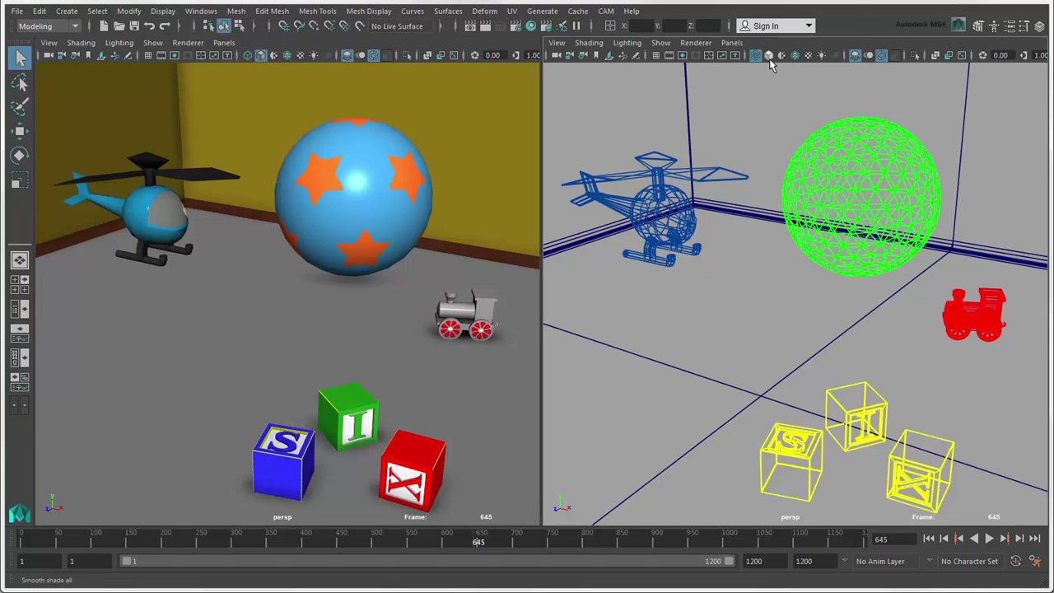
{"action": "left_click", "coordinate": [783, 56]}
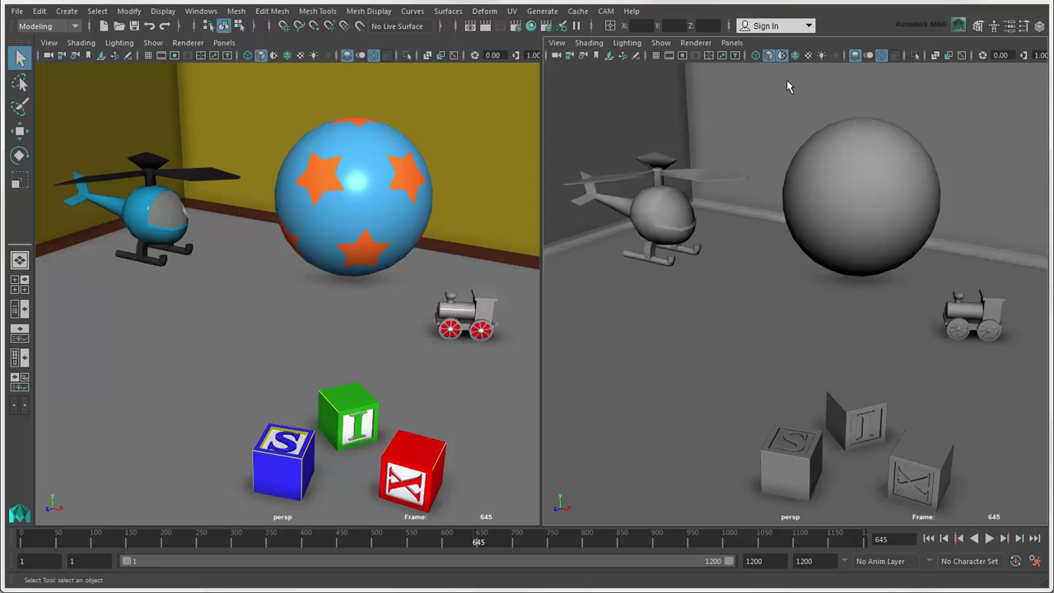
{"action": "left_click", "coordinate": [796, 55]}
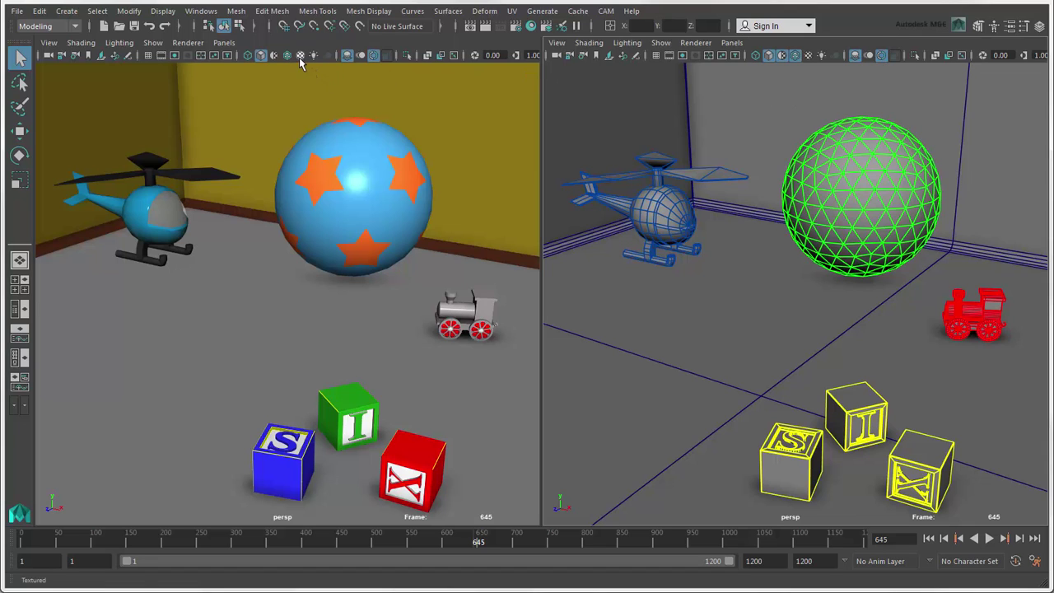
Show textures in both panes, remove the right pane's wireframe overlay, and use all scene lights.
{"action": "key", "text": "6"}
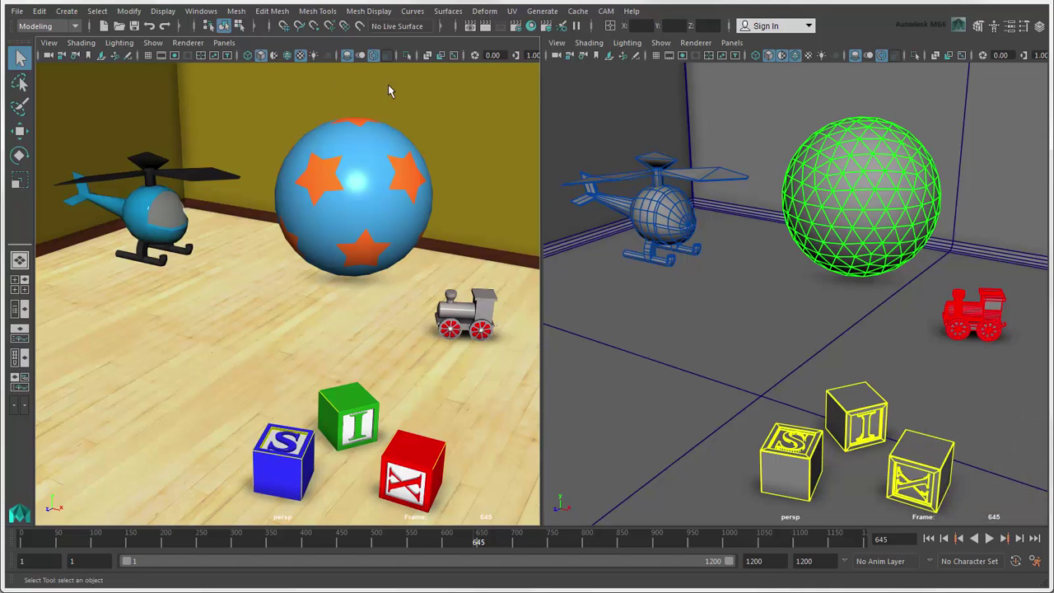
{"action": "left_click", "coordinate": [783, 58]}
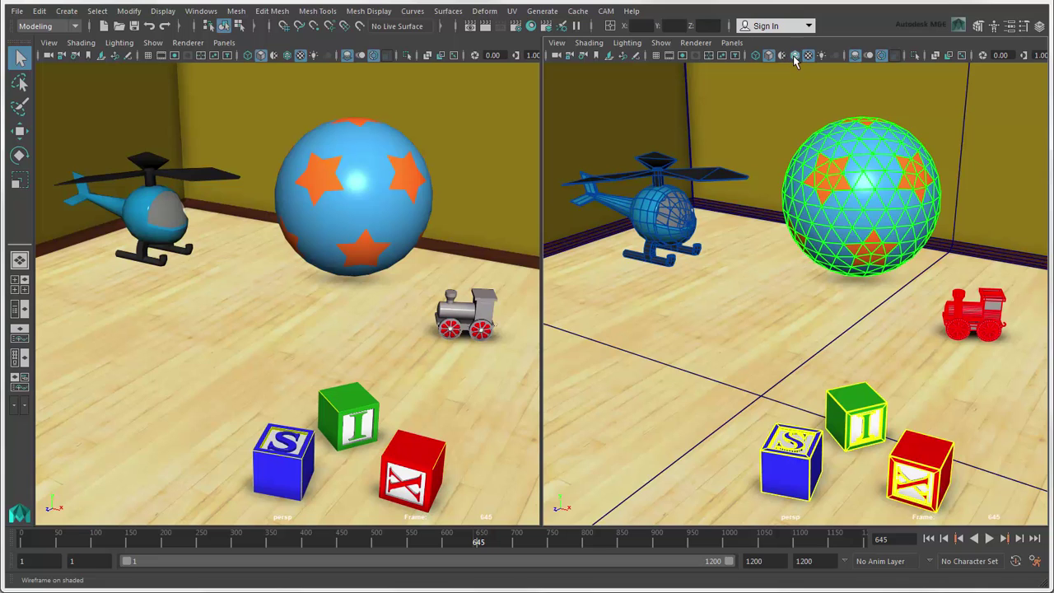
{"action": "left_click", "coordinate": [794, 58]}
{"action": "key", "text": "7"}
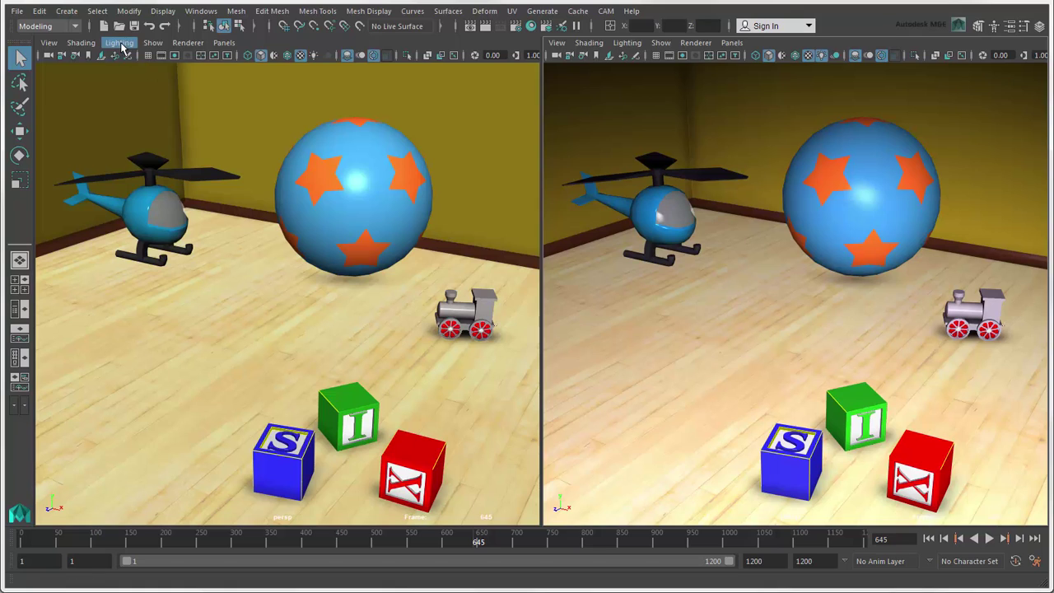
Try the left pane's lighting modes, settling on Use Selected Lights.
{"action": "left_click", "coordinate": [120, 43]}
{"action": "left_click", "coordinate": [125, 79]}
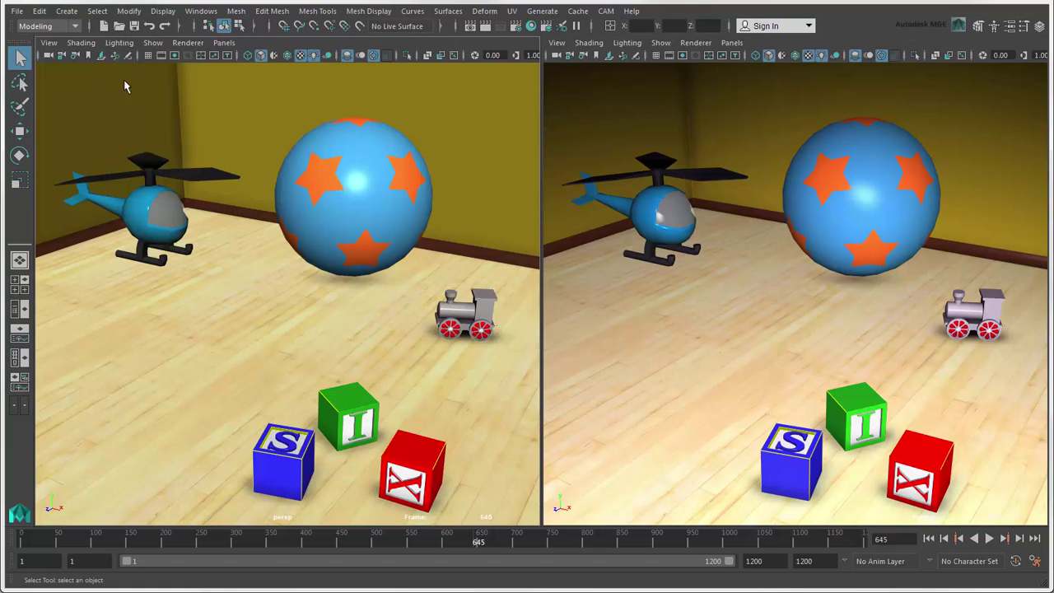
{"action": "left_click", "coordinate": [119, 43]}
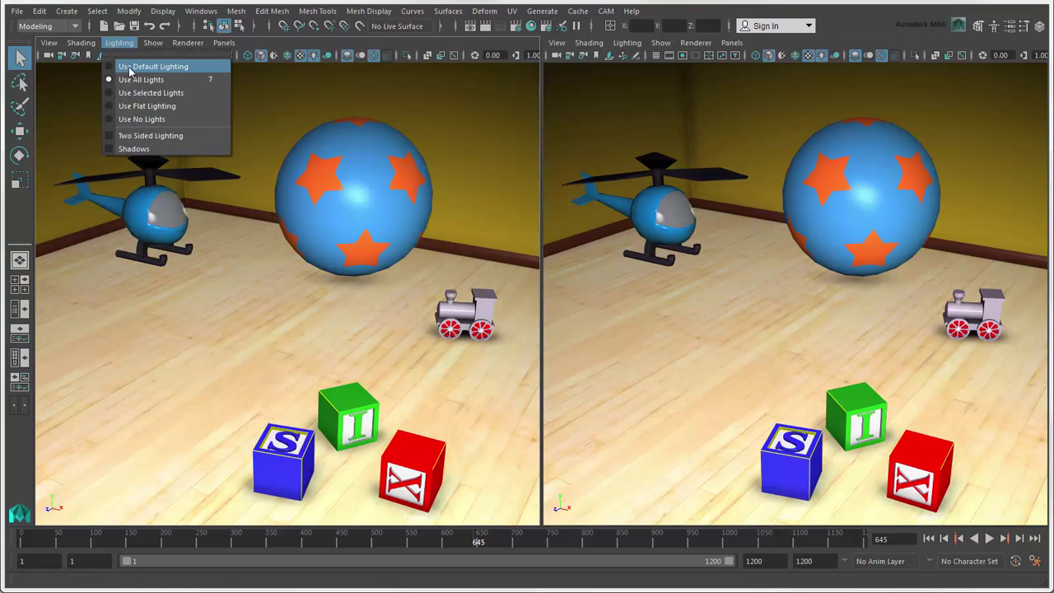
{"action": "left_click", "coordinate": [128, 67]}
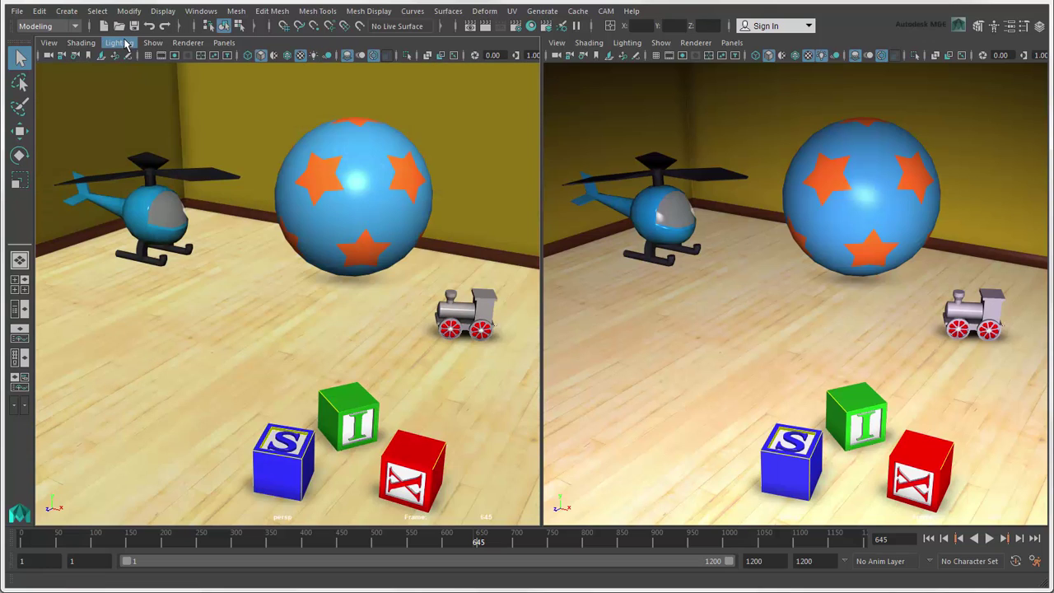
{"action": "left_click", "coordinate": [119, 43]}
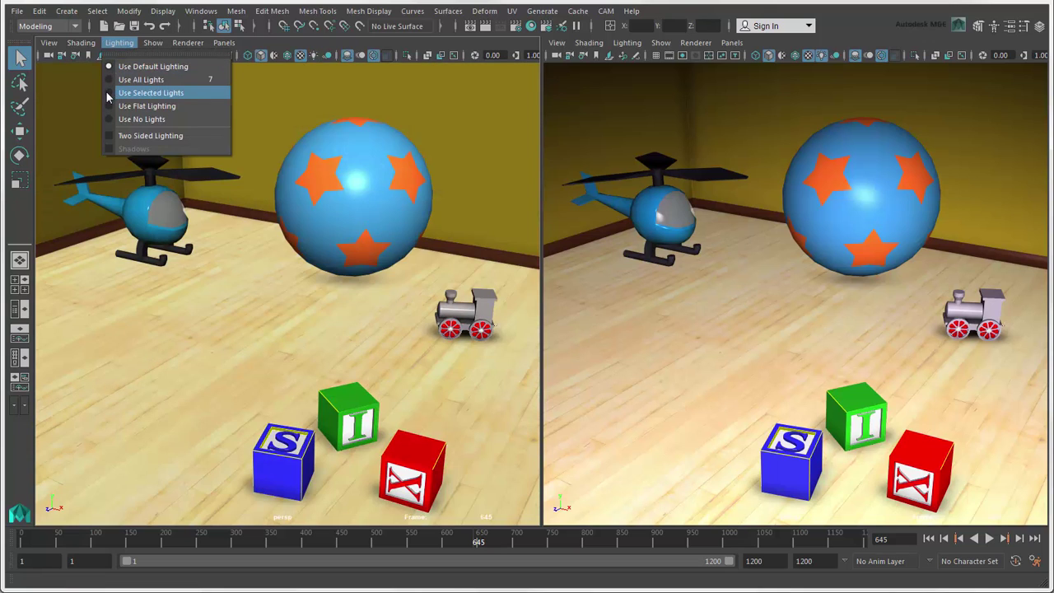
{"action": "left_click", "coordinate": [109, 94]}
Select Spot1 in the Outliner so it alone lights the left pane.
{"action": "left_click", "coordinate": [194, 13]}
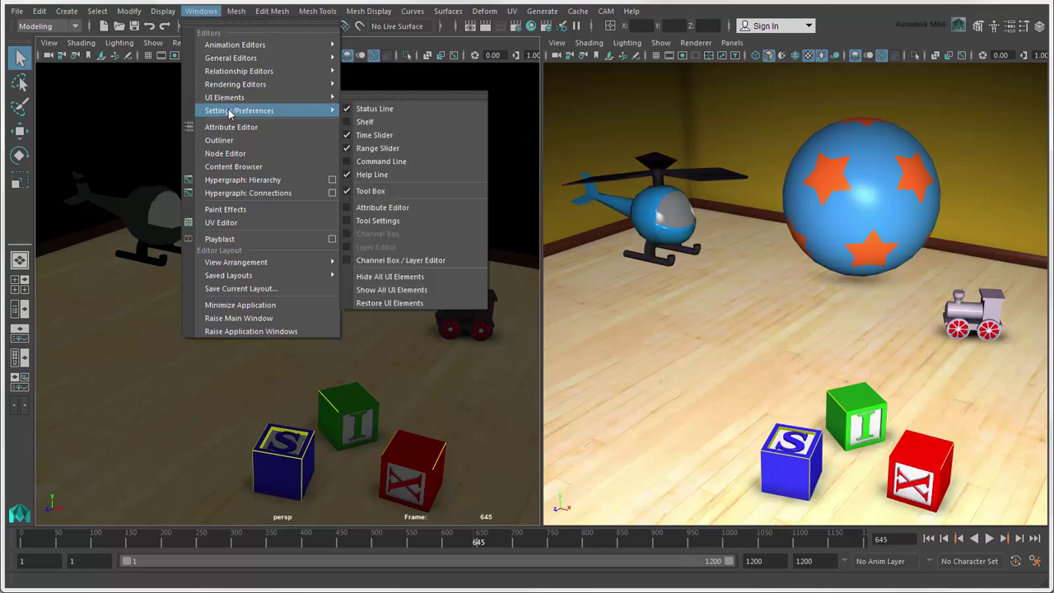
{"action": "left_click", "coordinate": [244, 141]}
{"action": "left_click", "coordinate": [592, 199]}
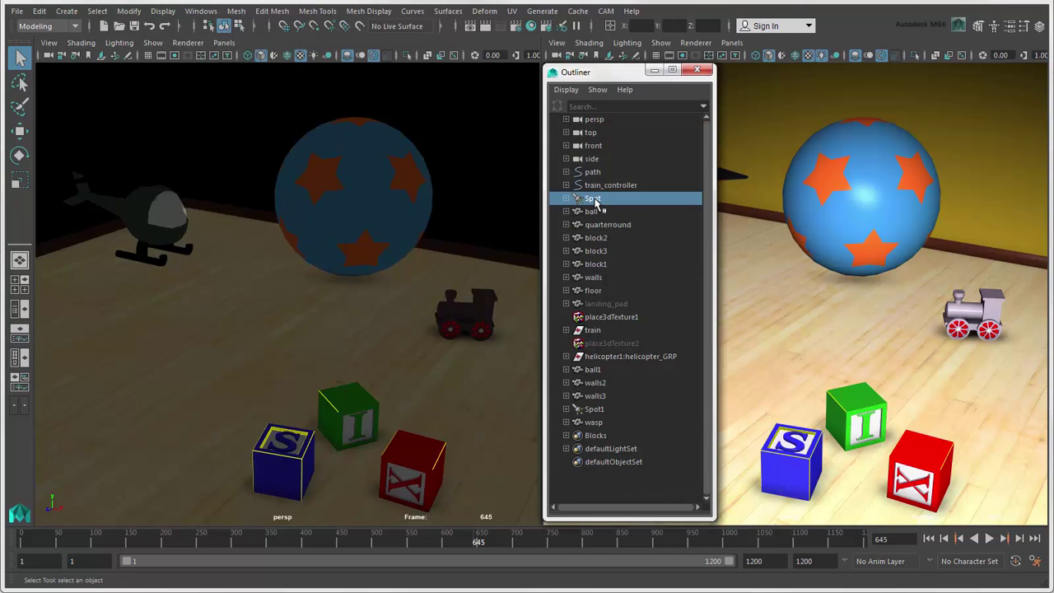
{"action": "left_click", "coordinate": [596, 411]}
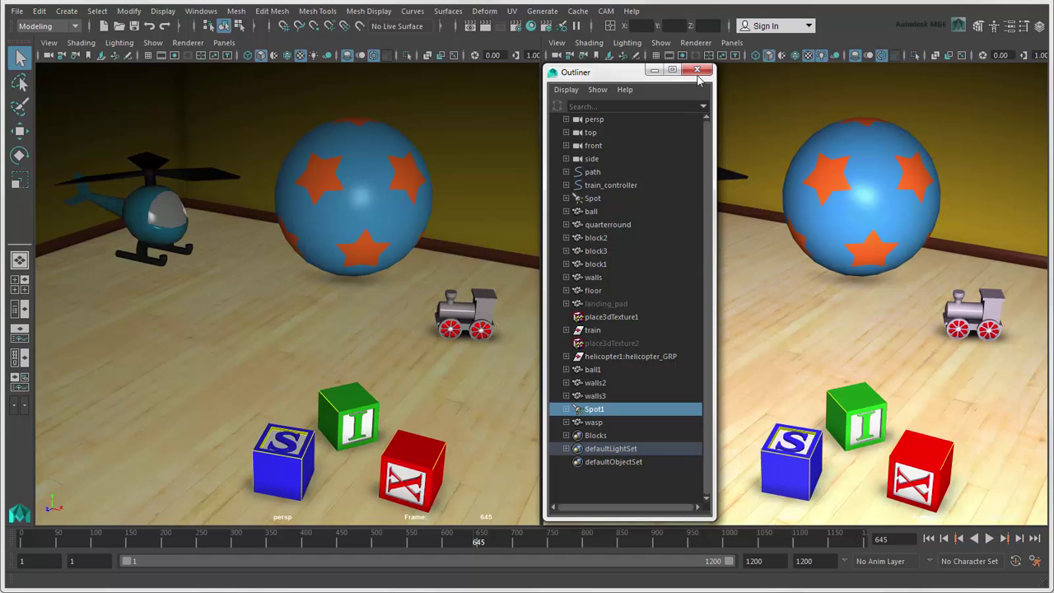
{"action": "left_click", "coordinate": [697, 69]}
{"action": "left_click", "coordinate": [118, 42]}
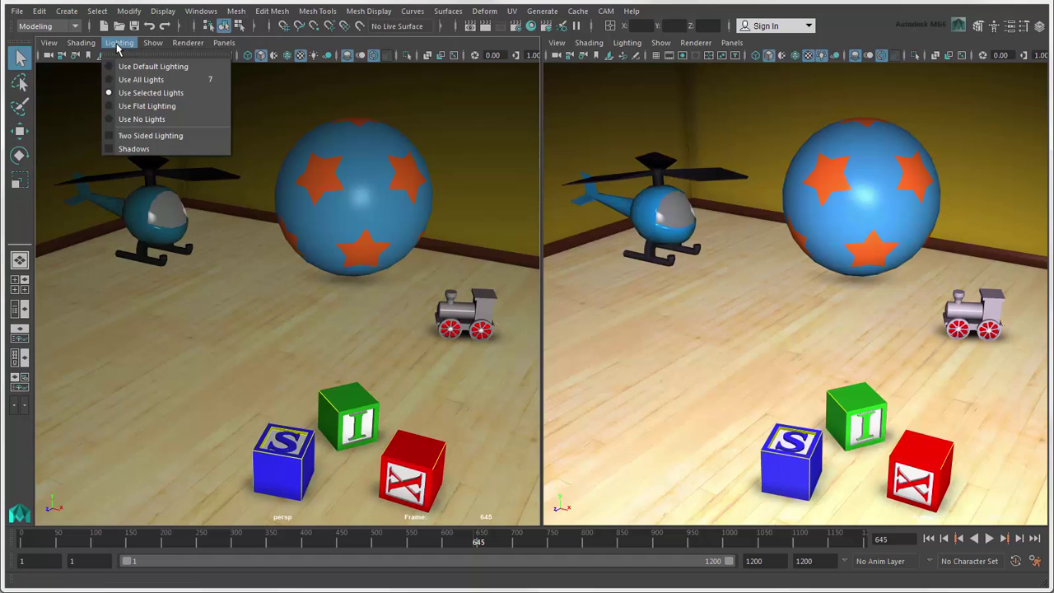
Apply flat lighting to both panes and switch the right pane to wireframe only.
{"action": "left_click", "coordinate": [129, 107]}
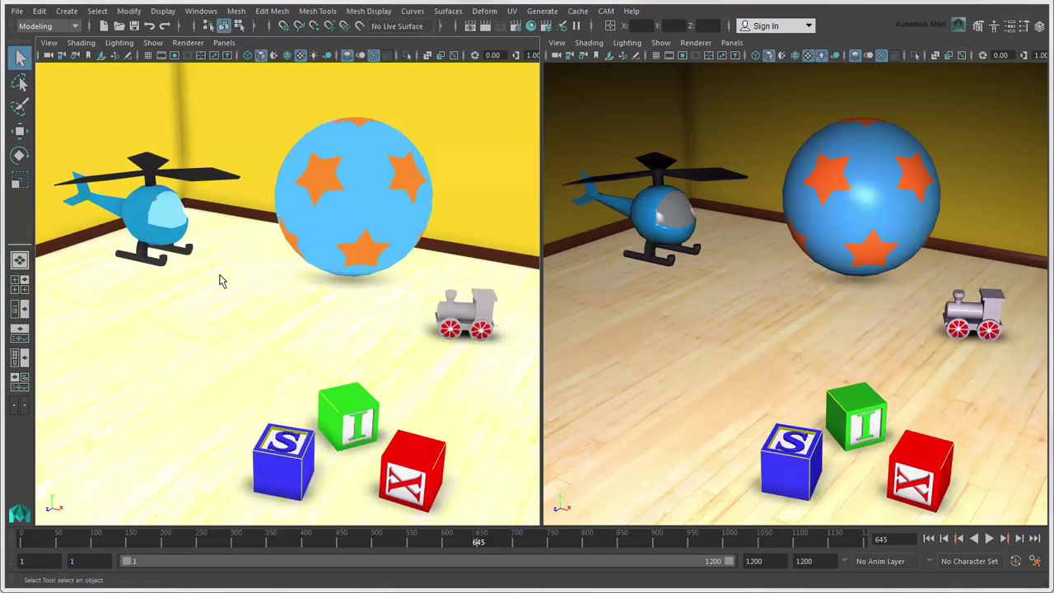
{"action": "left_click", "coordinate": [809, 56]}
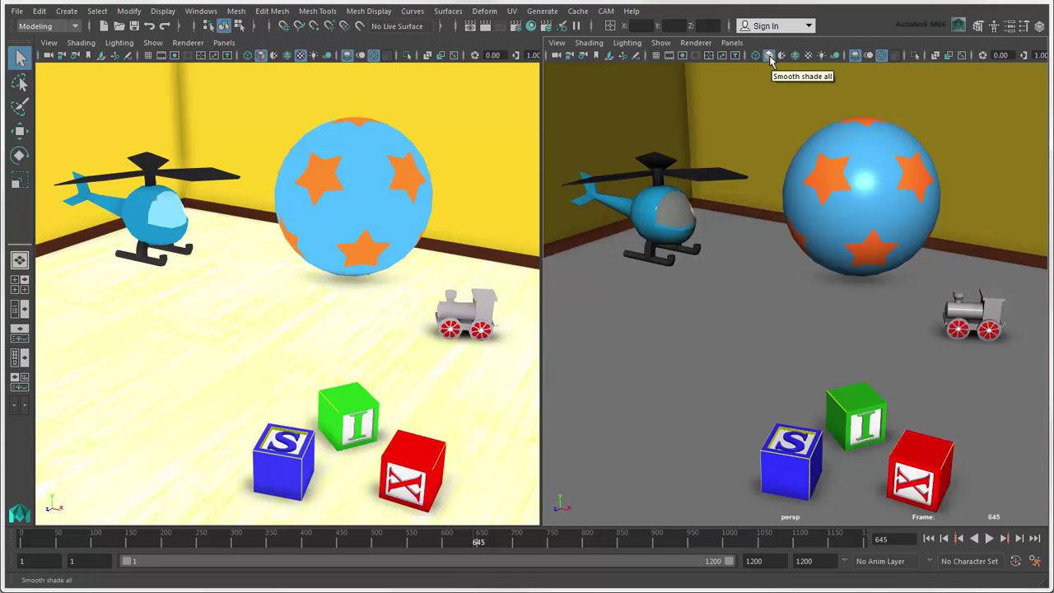
{"action": "left_click", "coordinate": [634, 44]}
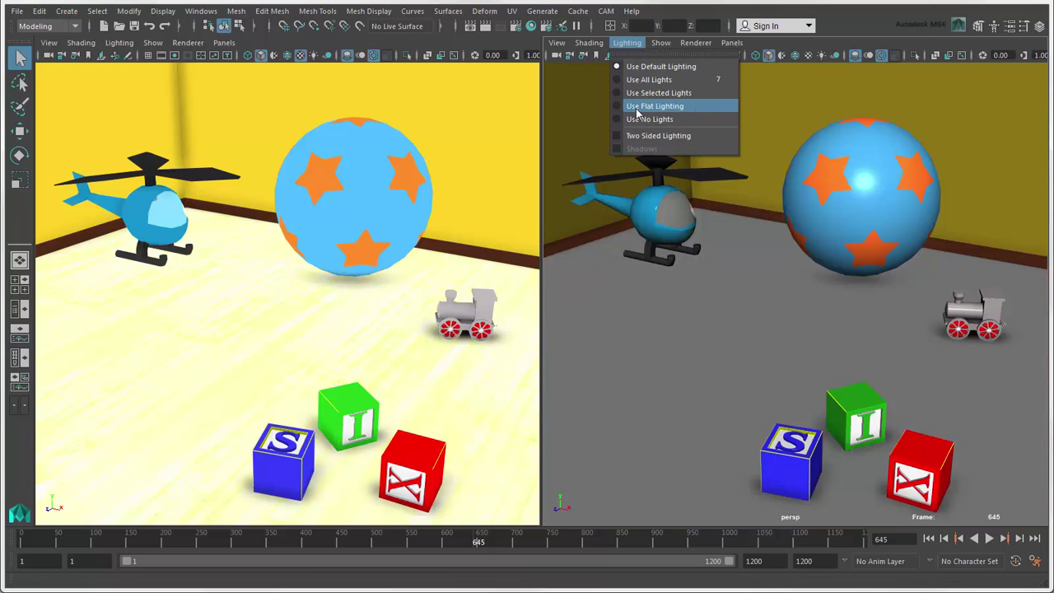
{"action": "left_click", "coordinate": [636, 107]}
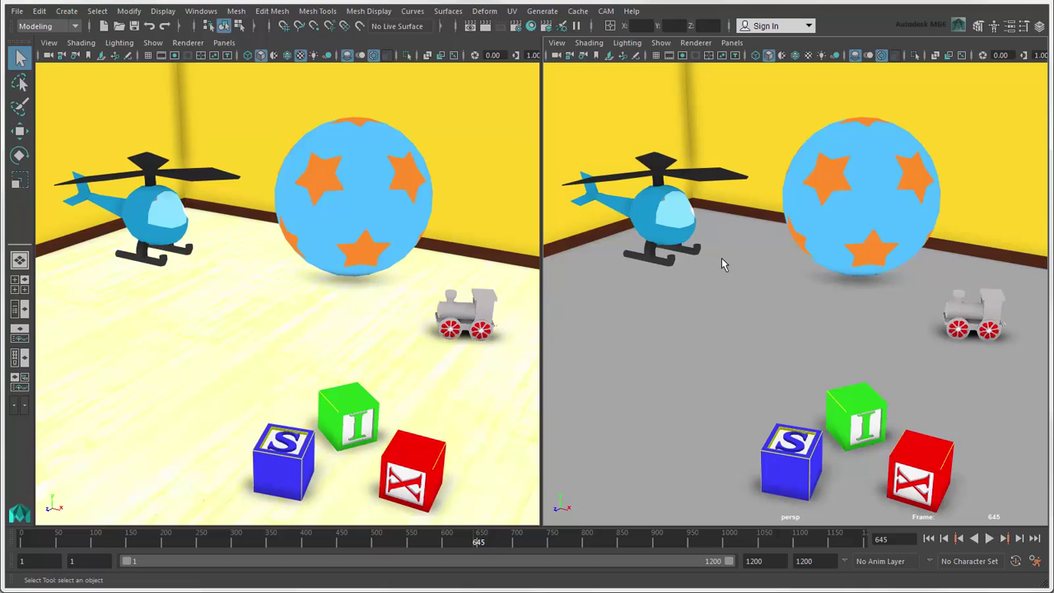
{"action": "left_click", "coordinate": [795, 56]}
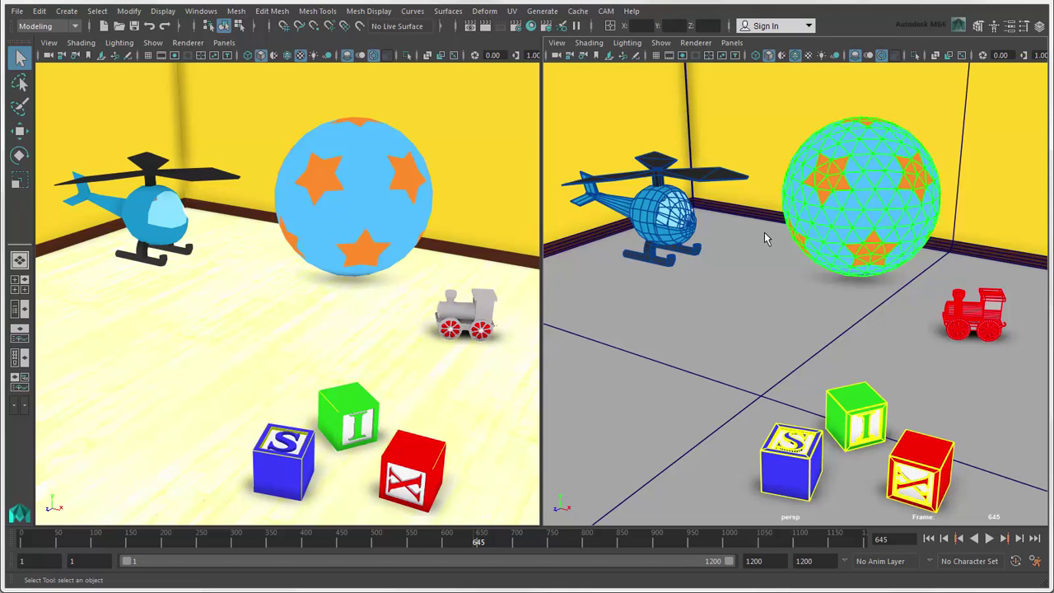
{"action": "left_click", "coordinate": [781, 57]}
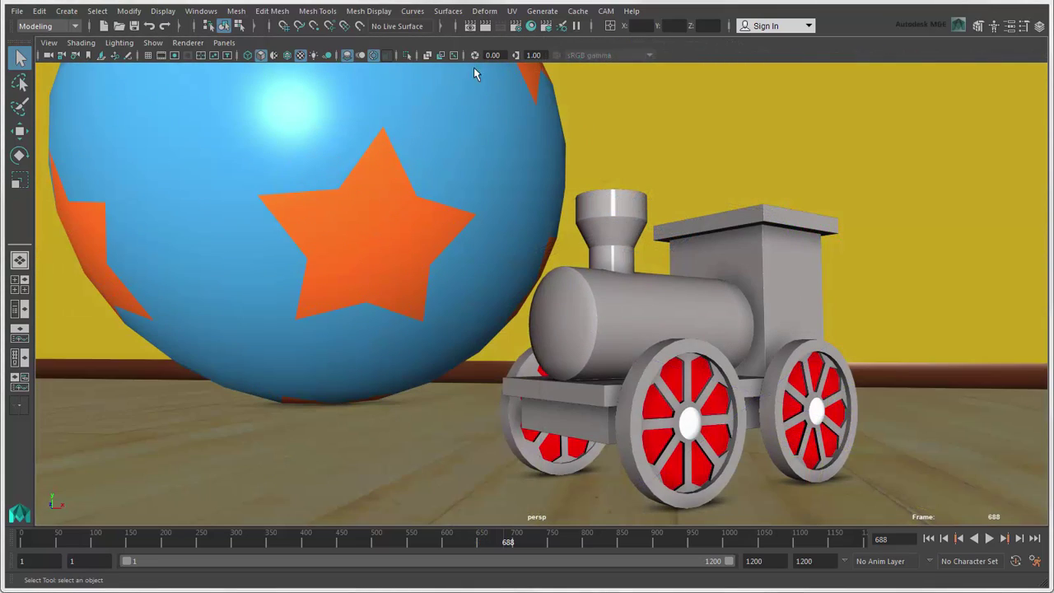
Toggle X-Ray and X-Ray Active Components, deselect the mesh, then toggle X-Ray Joints on and off.
{"action": "left_click", "coordinate": [427, 56]}
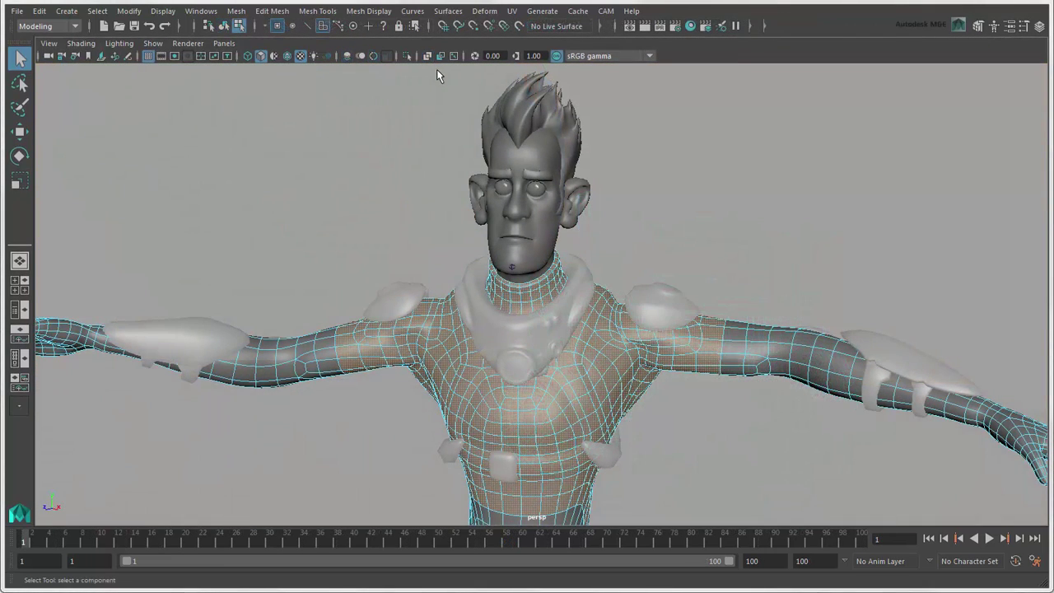
{"action": "left_click", "coordinate": [439, 56]}
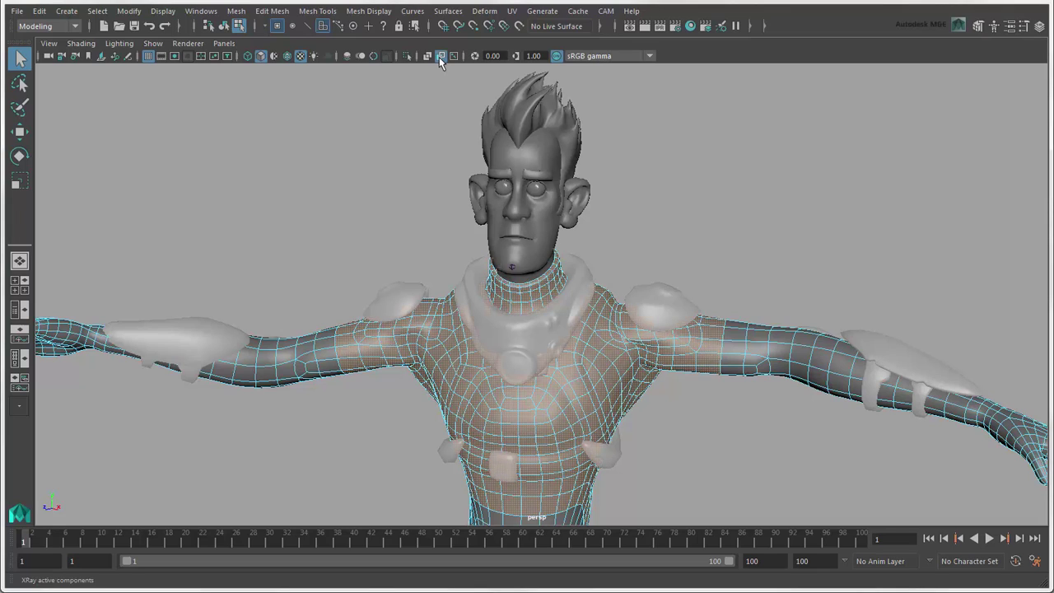
{"action": "key", "text": "F8"}
{"action": "left_click", "coordinate": [440, 96]}
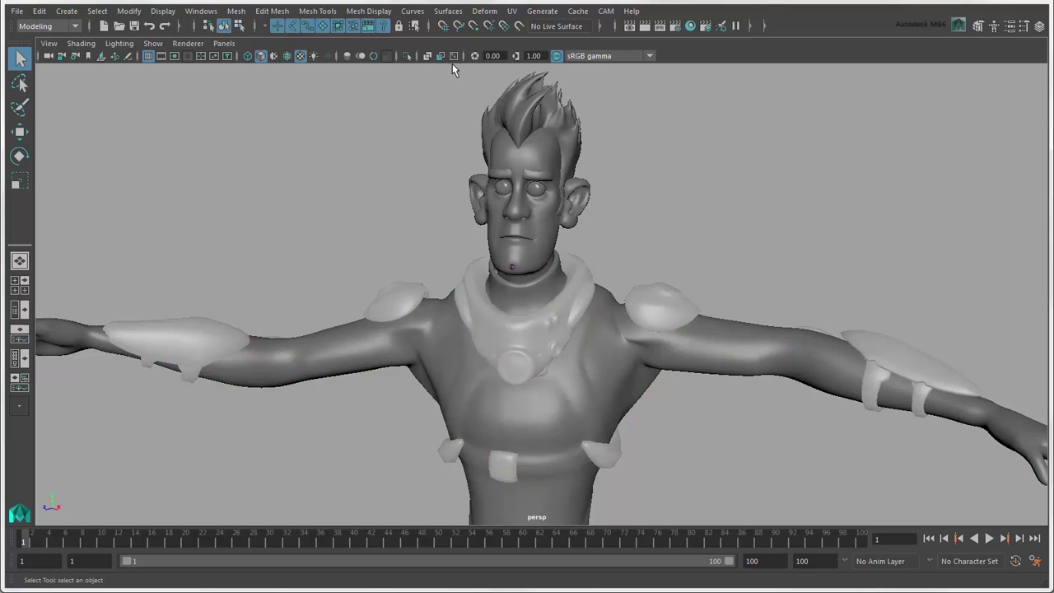
{"action": "left_click", "coordinate": [453, 56]}
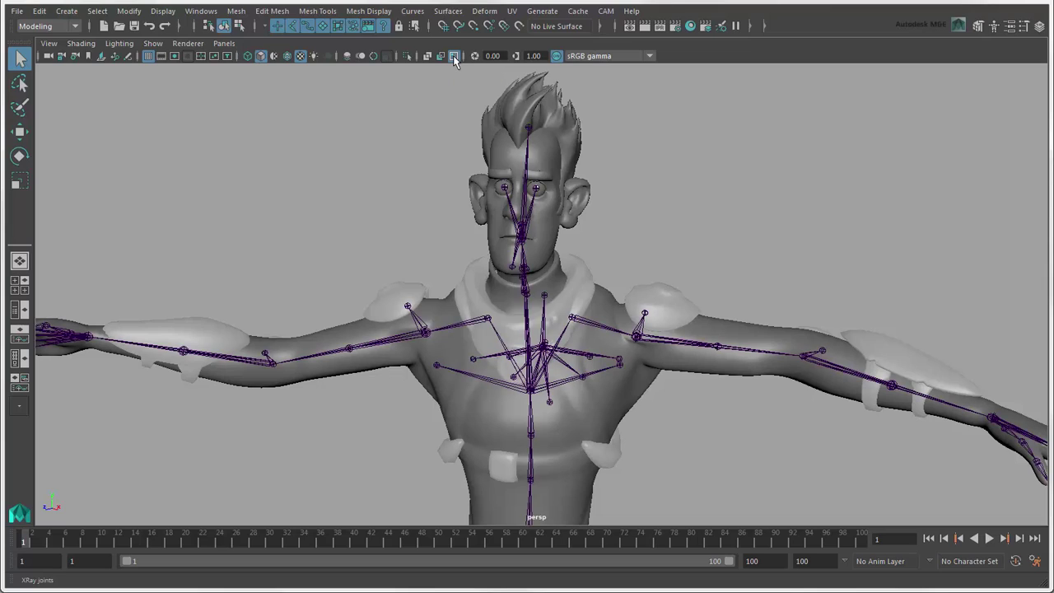
{"action": "left_click", "coordinate": [454, 56]}
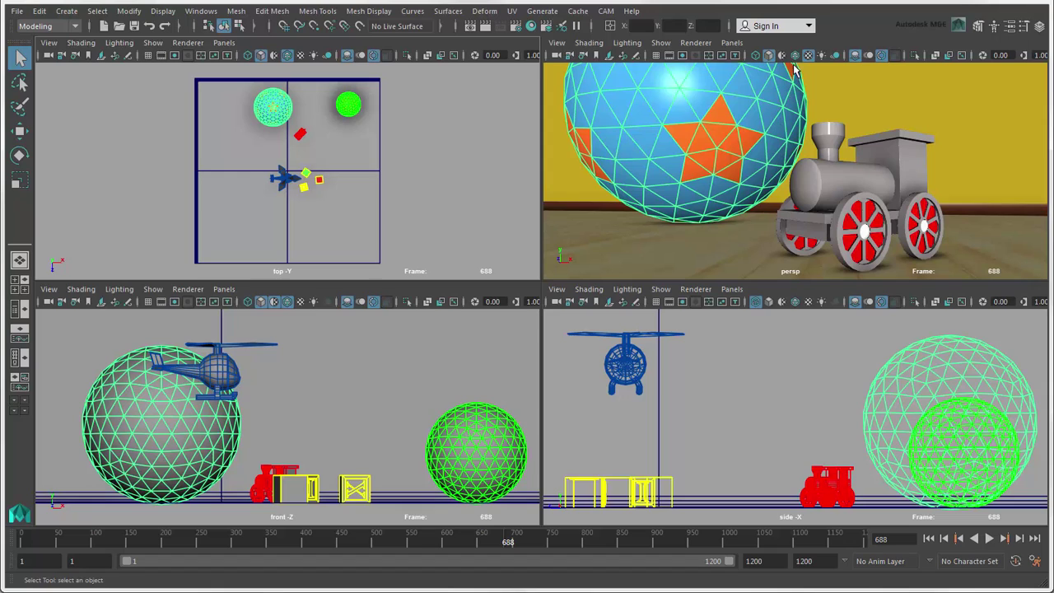
Turn on Wireframe on Shaded in the persp pane and use Apply Current to All.
{"action": "left_click", "coordinate": [796, 56]}
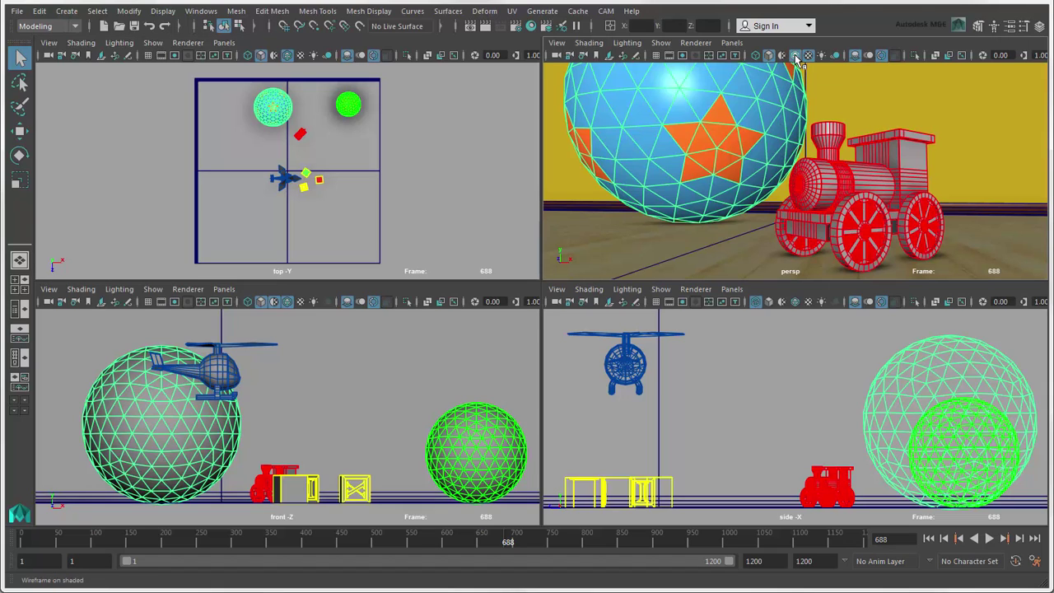
{"action": "left_click", "coordinate": [589, 42]}
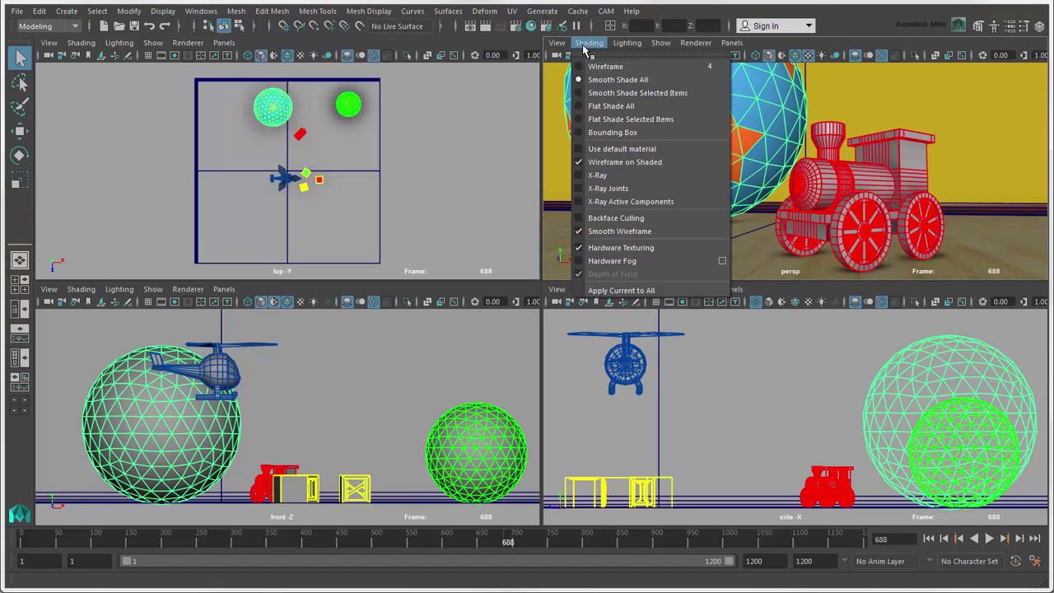
{"action": "left_click", "coordinate": [666, 291]}
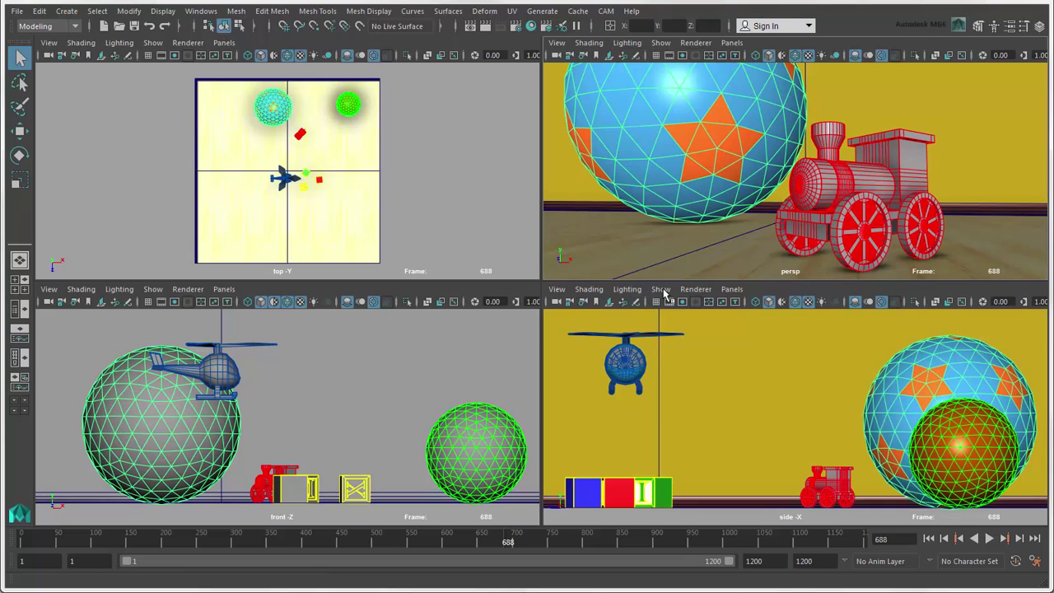